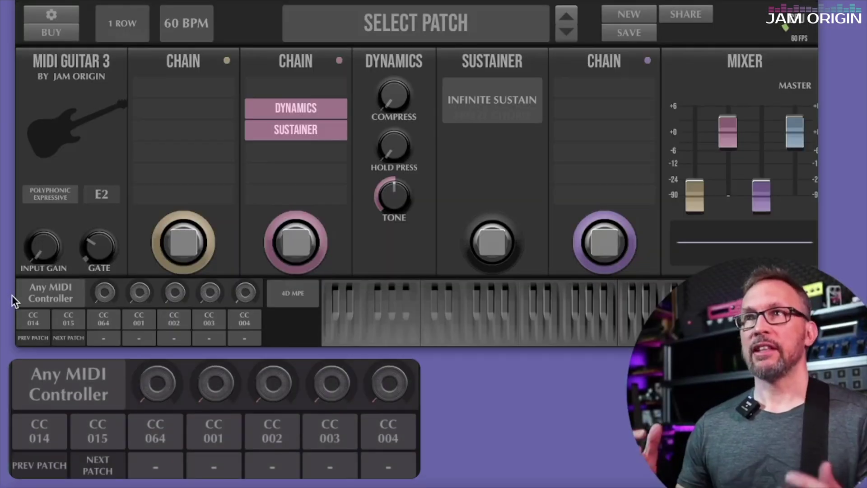
Toggle the first Chain's switch and wire the CC 002 knob to its mixer fader and switch
left_click(32, 289)
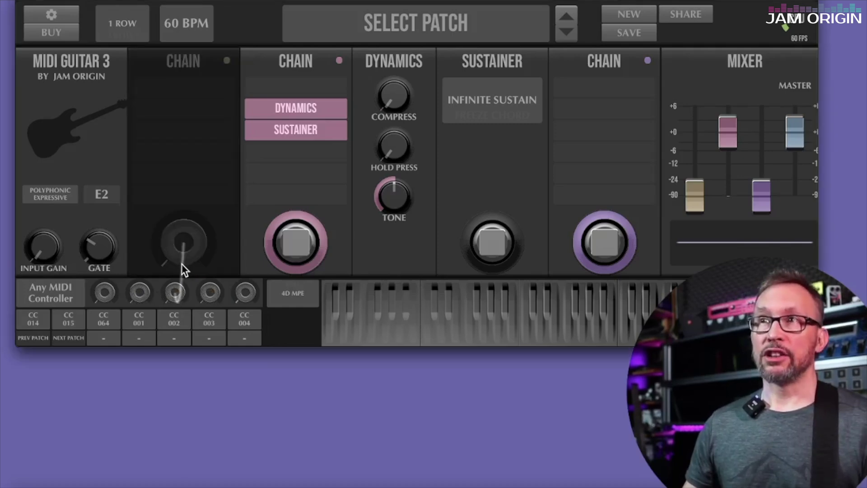
left_click(176, 293)
left_click_drag(177, 292, 687, 186)
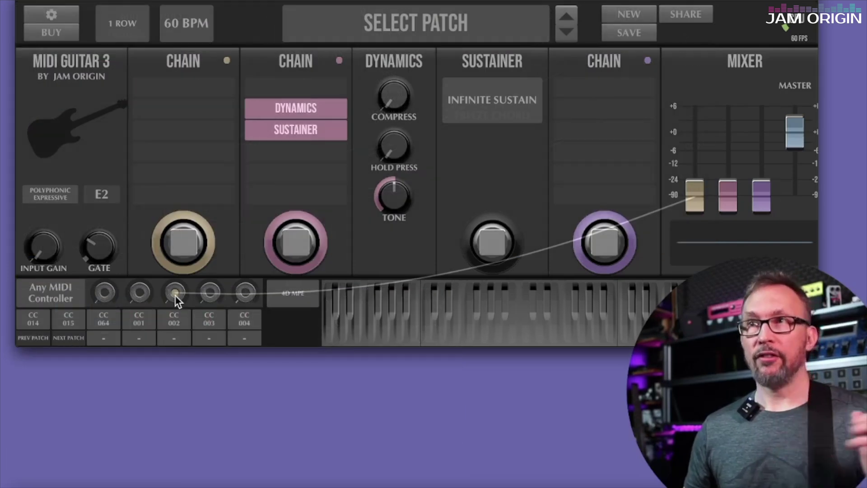
left_click_drag(175, 295, 183, 250)
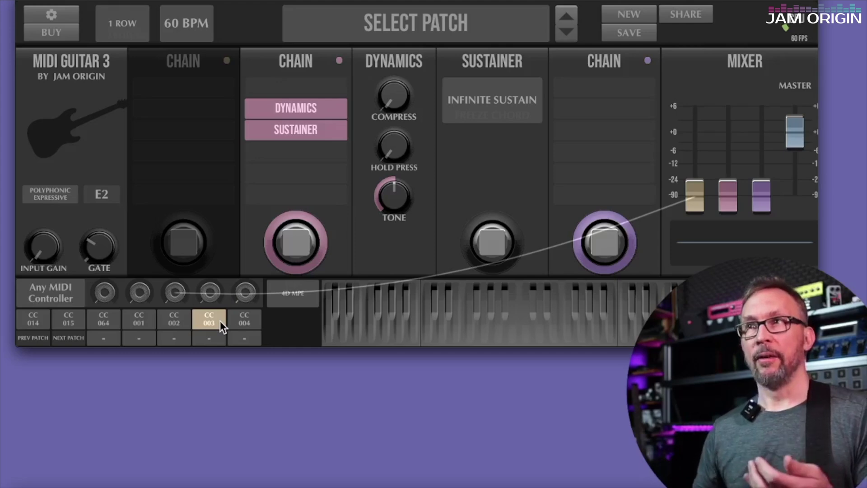
Change the sixth controller slot from CC 003 to CC 011 and check the CC 001 slot's options
left_click(210, 311)
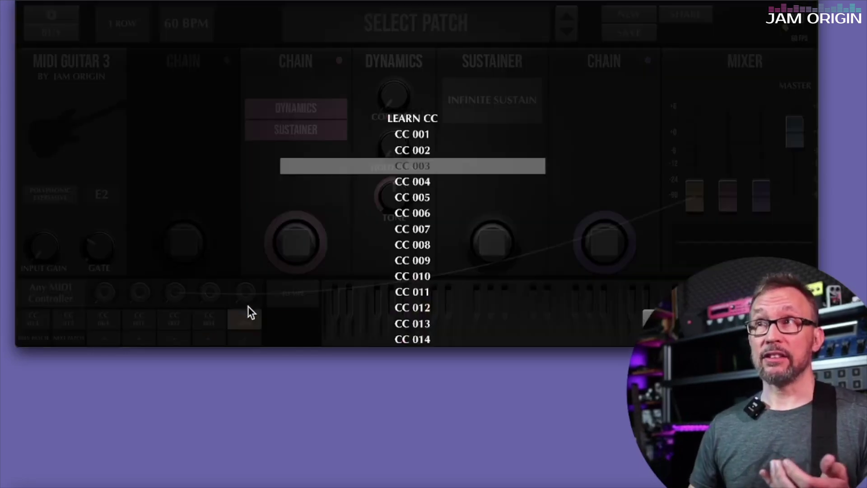
left_click(412, 290)
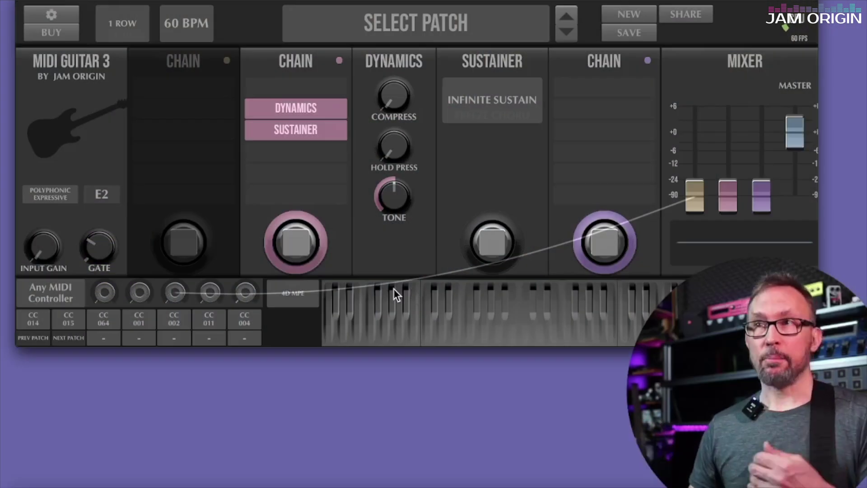
left_click(67, 299)
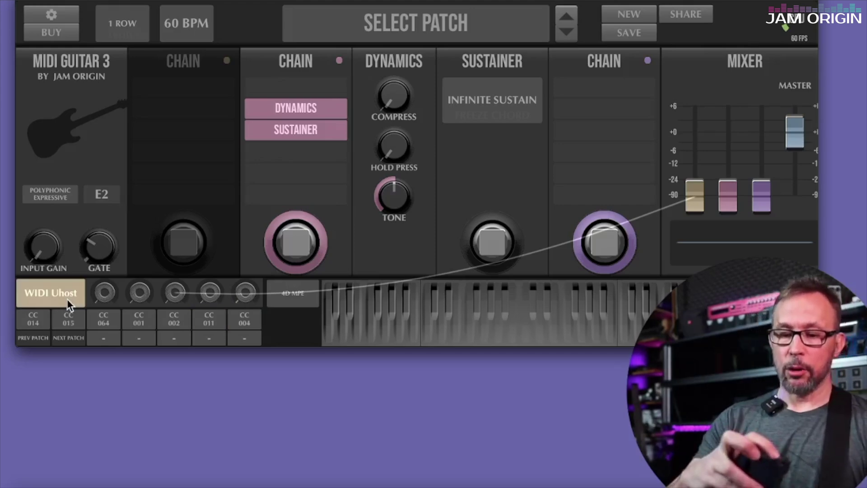
left_click(144, 320)
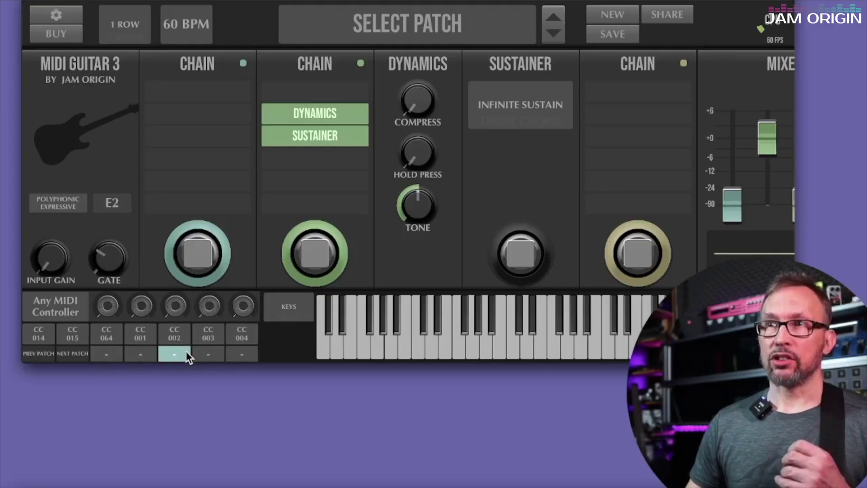
Turn LATCH on and off again for the CC 064 slot, then set the CC 001 slot to INVERT
left_click(101, 348)
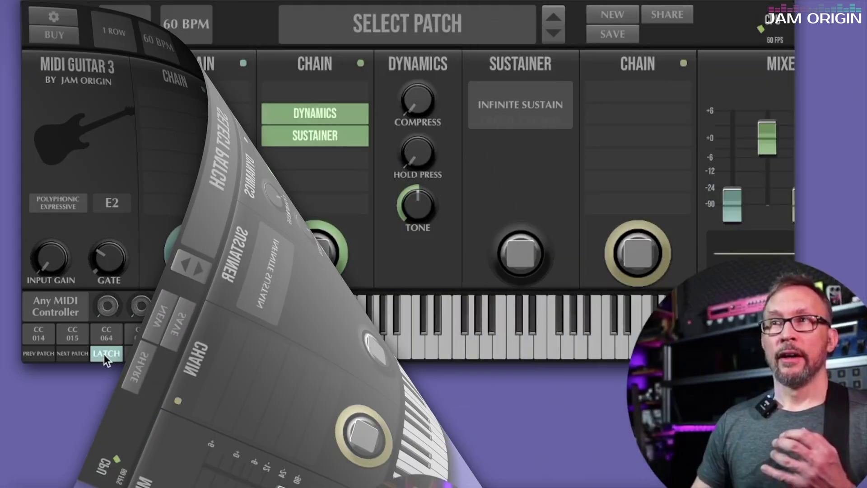
left_click(129, 354)
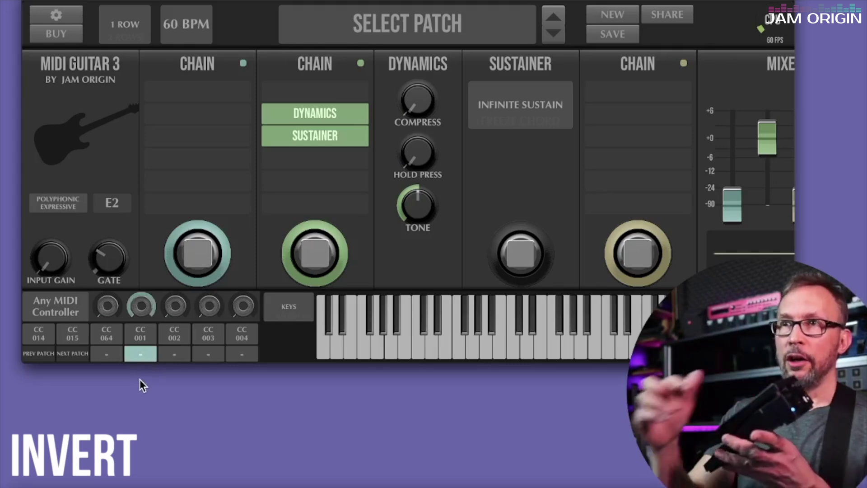
left_click(146, 354)
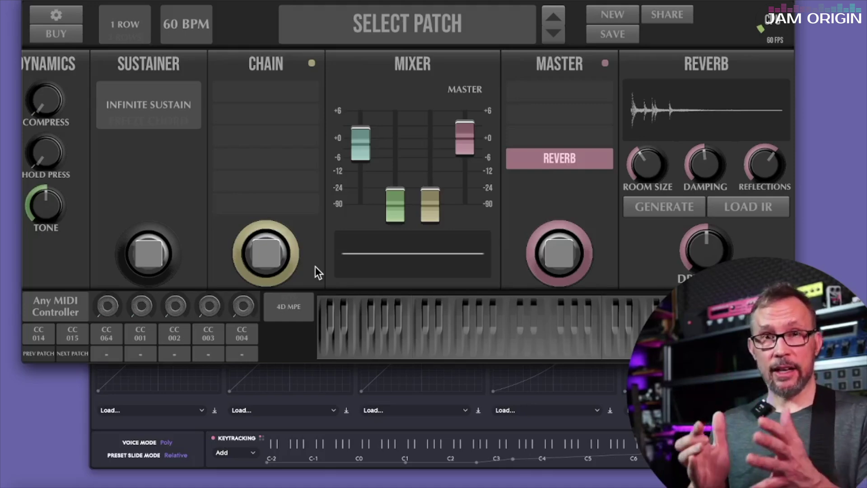
Raise the green fader, link the teal fader inversely to it, and wire CC 001 to the teal fader
scroll(315, 266, "left", 10)
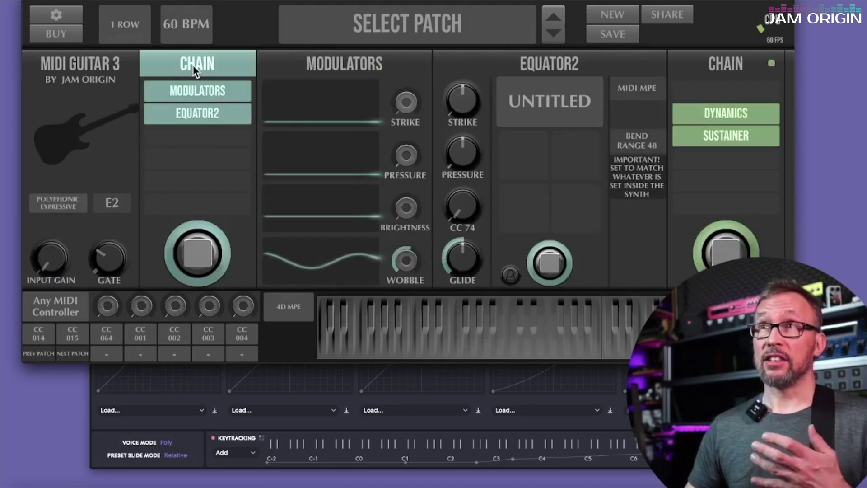
scroll(375, 106, "right", 10)
left_click_drag(396, 202, 402, 139)
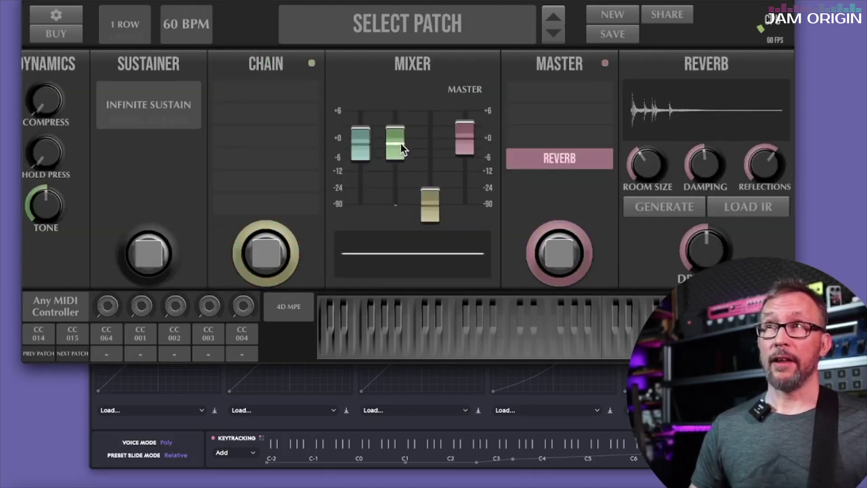
scroll(400, 149, "left", 6)
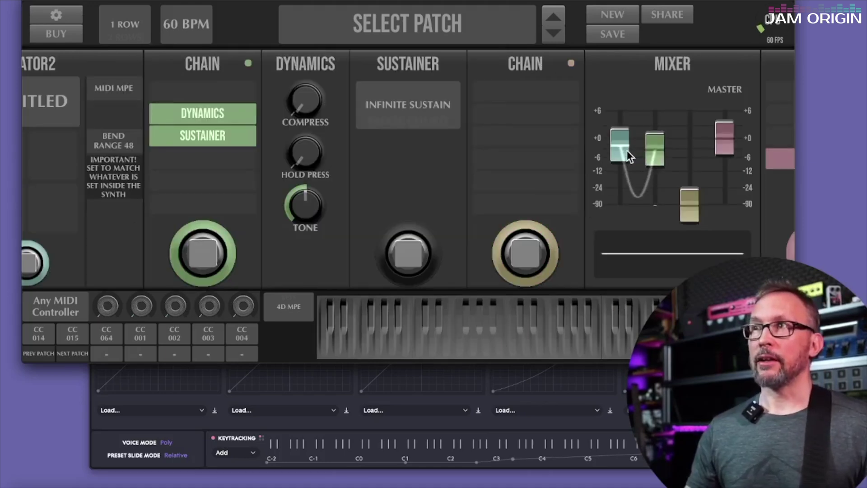
left_click_drag(626, 152, 652, 175)
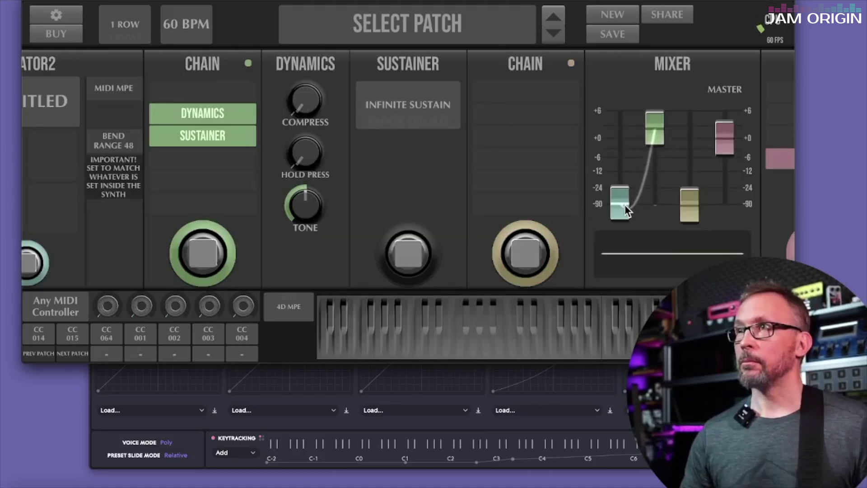
left_click_drag(141, 306, 617, 209)
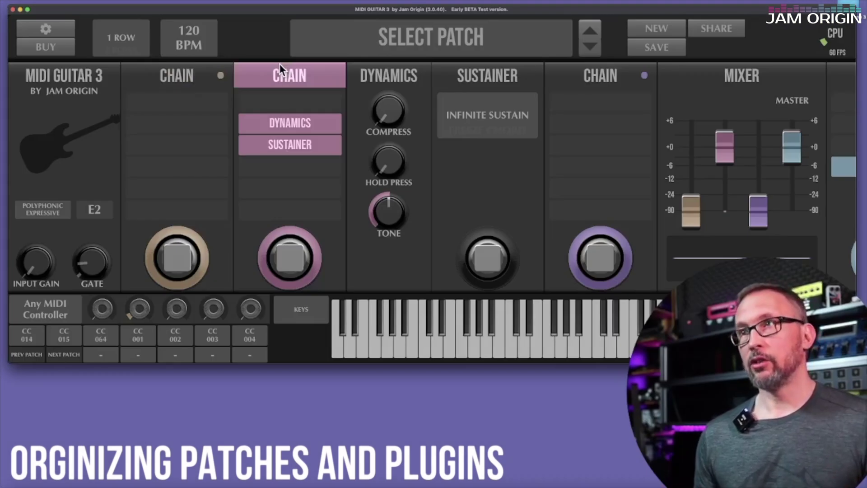
Browse the saved patch list and expand the 001 DEMO SET folder to show its sub-sets
left_click(423, 35)
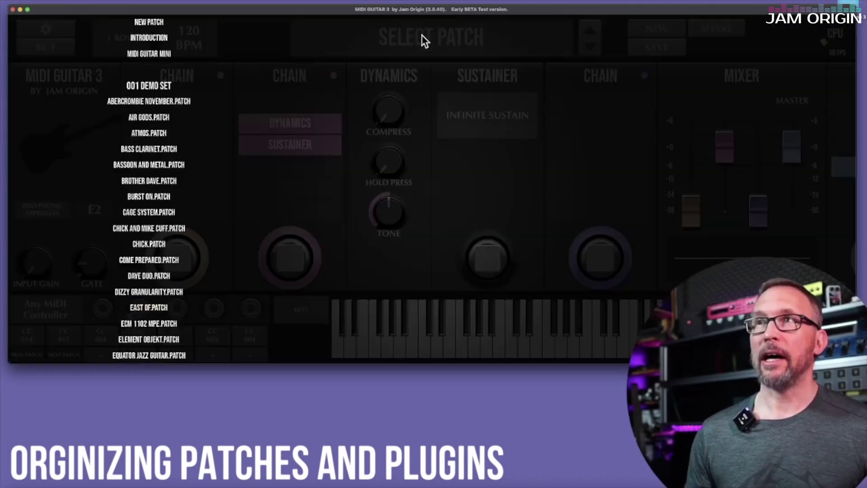
scroll(154, 96, "down", 10)
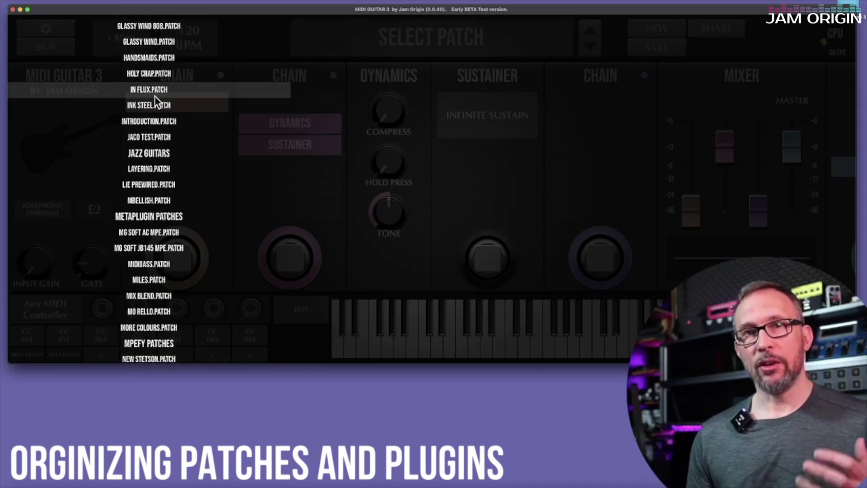
scroll(262, 87, "up", 10)
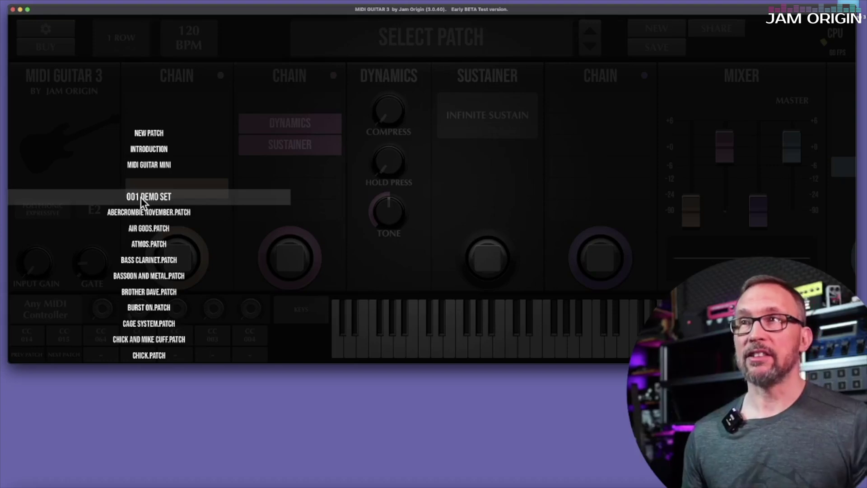
left_click(140, 197)
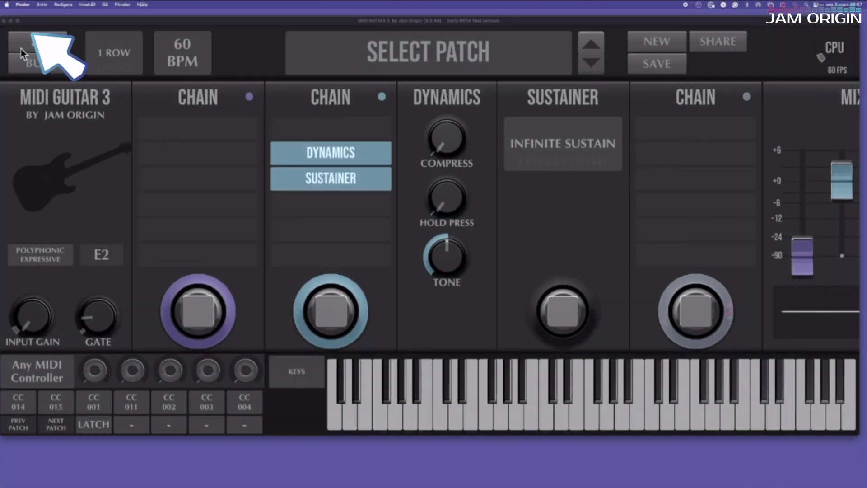
Open the MIDI Guitar data folder in Finder and expand Patches down to the 03 Set 3 folder
left_click(39, 42)
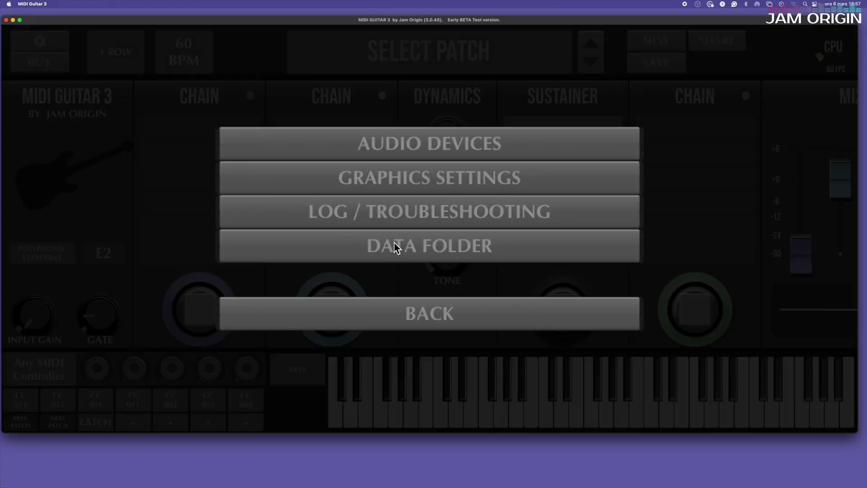
left_click(426, 247)
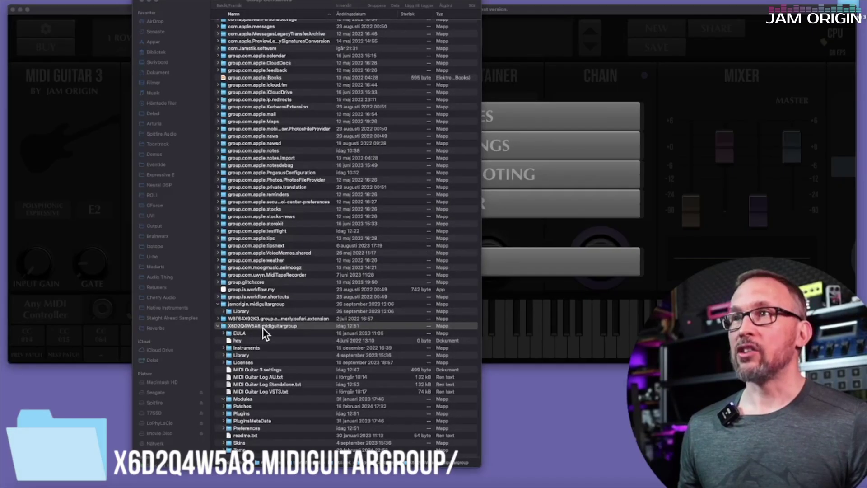
scroll(262, 327, "down", 2)
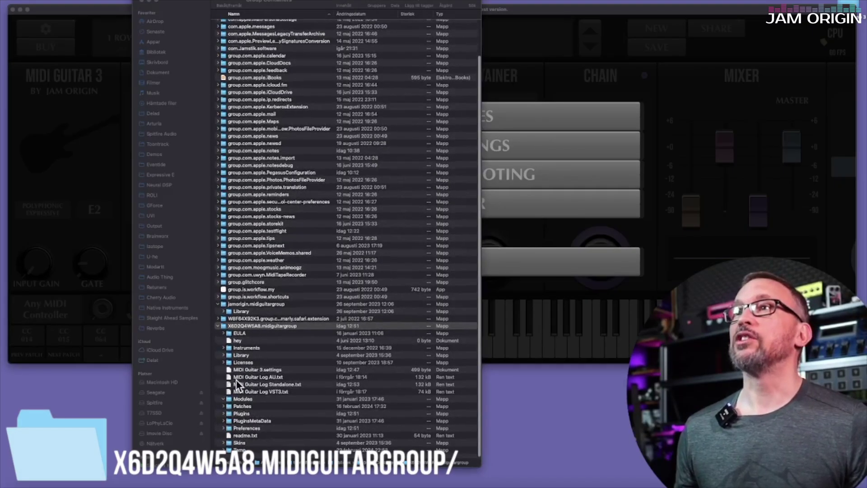
left_click(235, 406)
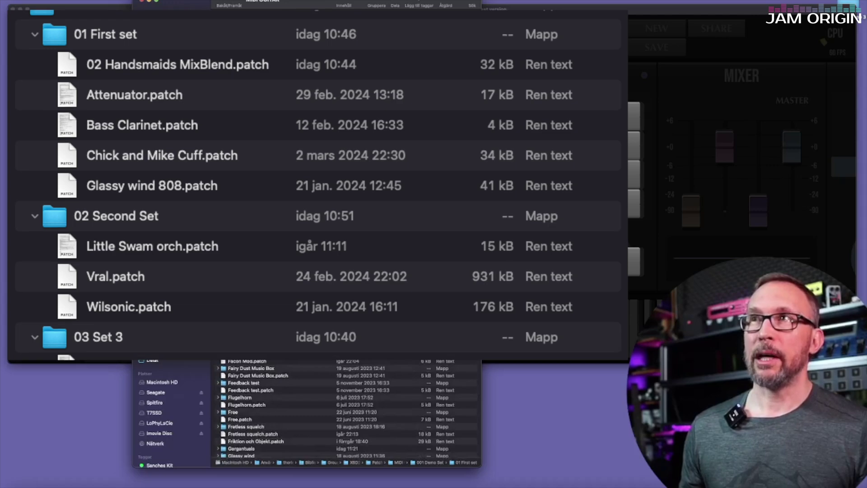
scroll(346, 406, "down", 5)
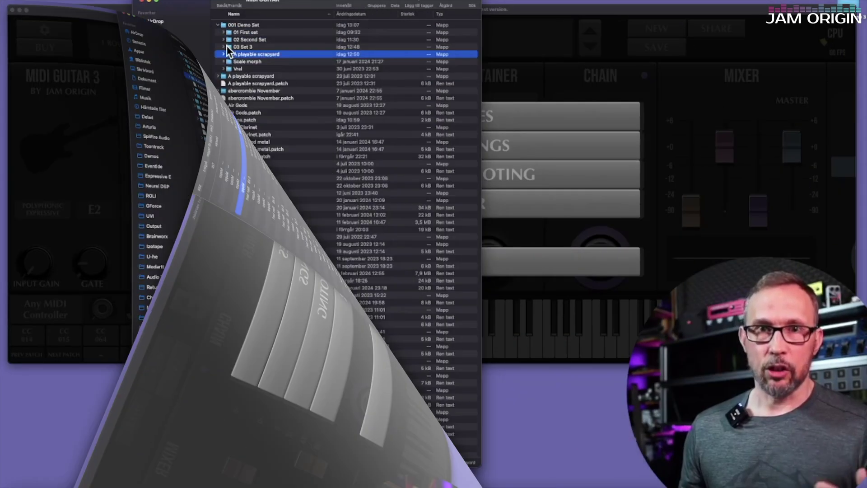
left_click(223, 47)
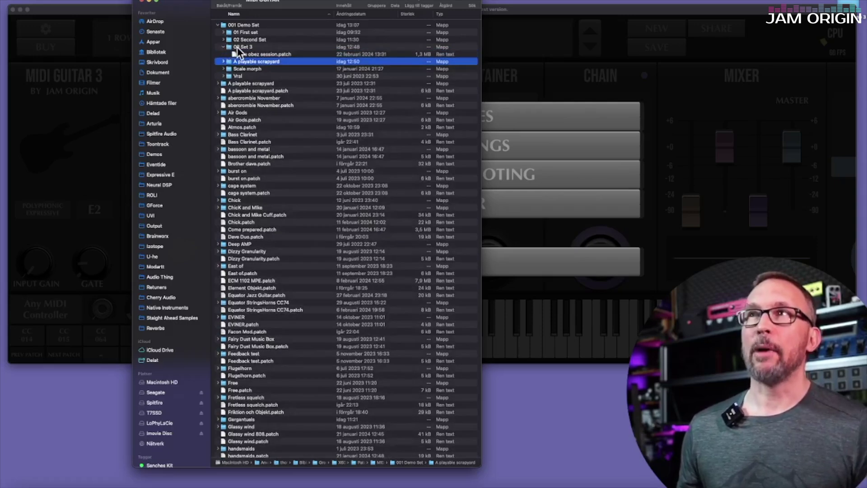
Copy Chick.patch and paste it into the 03 Set 3 folder
right_click(219, 221)
left_click(253, 307)
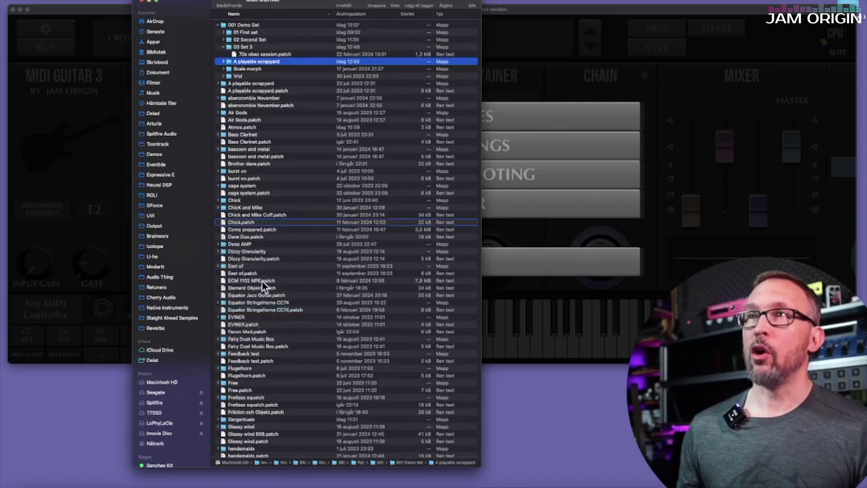
double_click(249, 47)
right_click(236, 53)
left_click(279, 65)
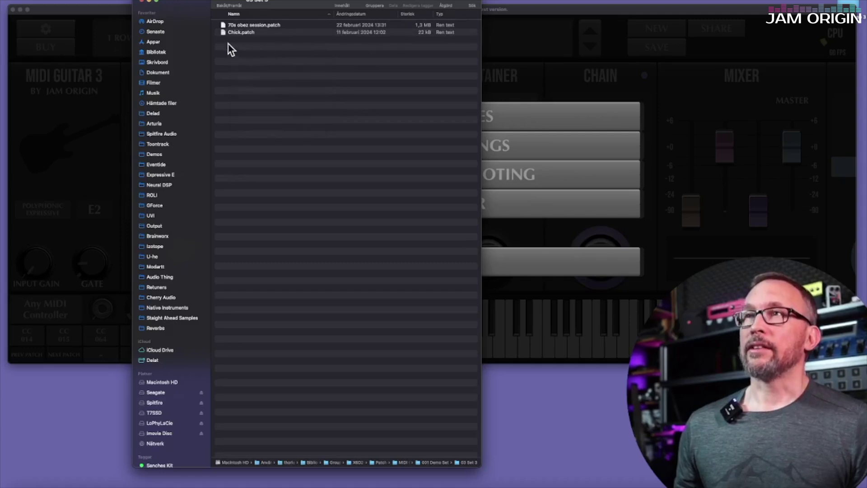
Return from settings and load Chick from 001 DEMO SET > 03 Set 3 in the patch browser
left_click(141, 2)
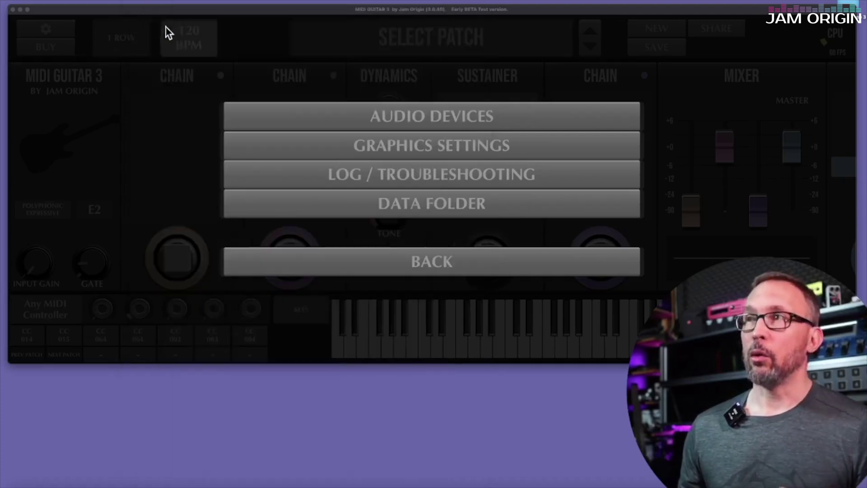
left_click(437, 269)
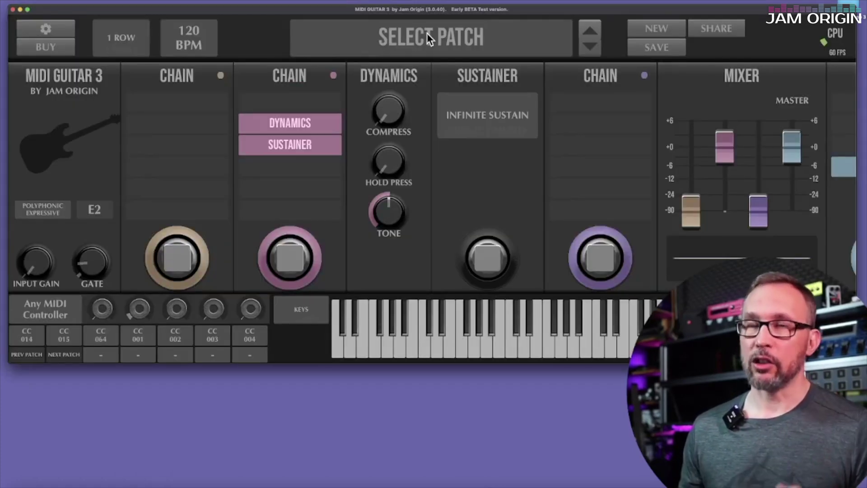
left_click(414, 40)
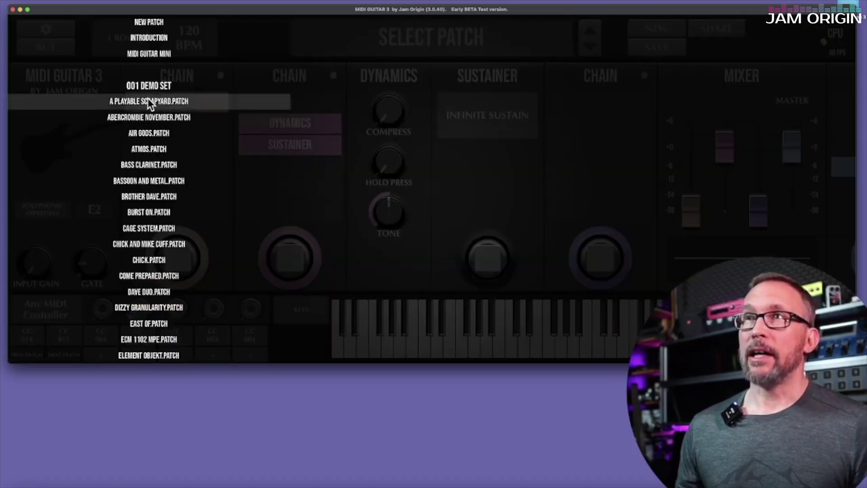
left_click(152, 85)
left_click(435, 221)
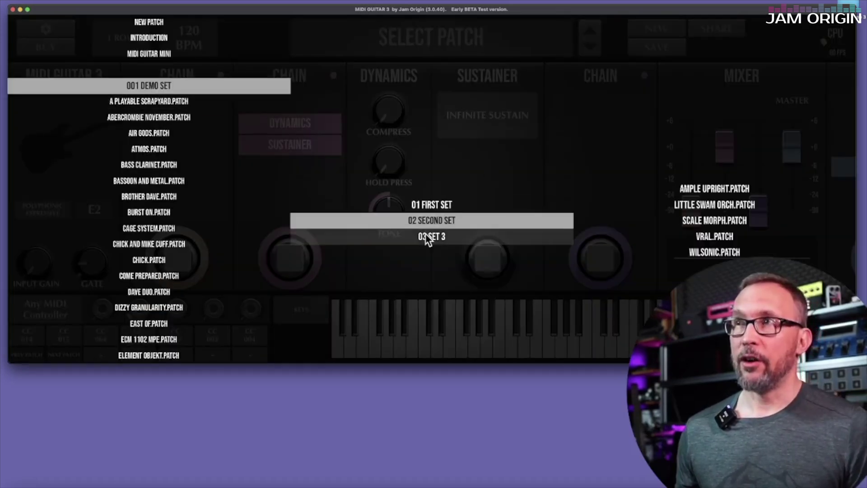
left_click(425, 234)
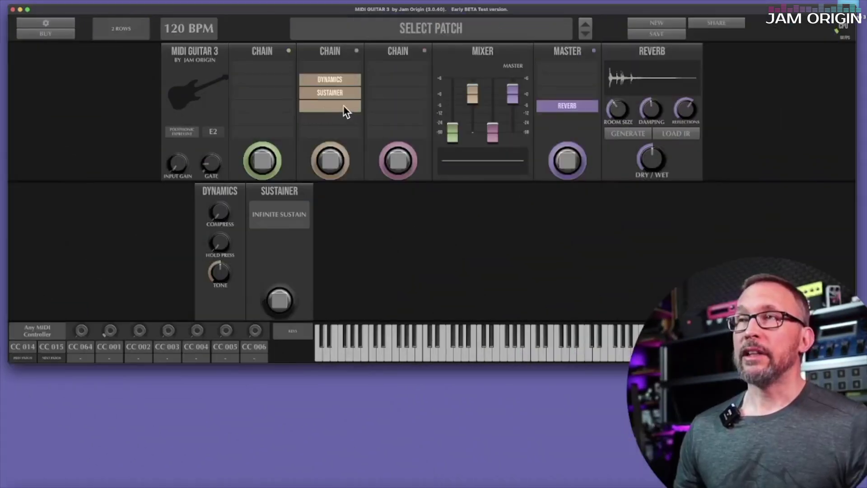
left_click(344, 106)
left_click(161, 86)
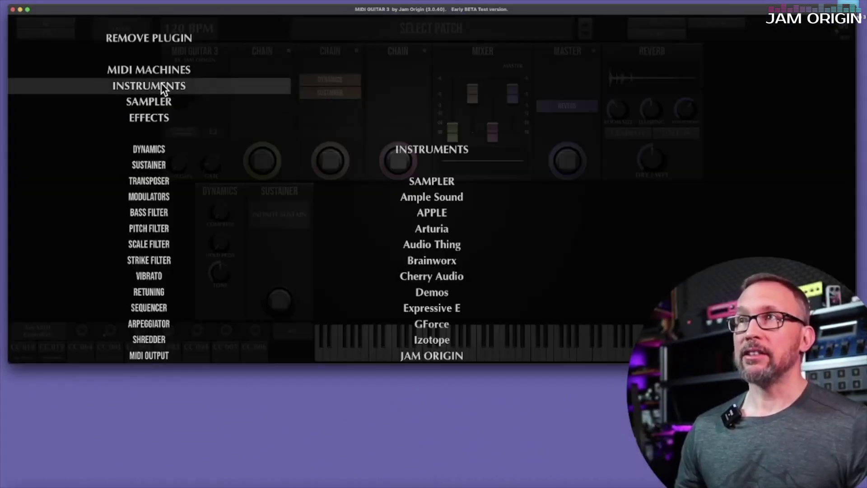
left_click(410, 170)
scroll(339, 181, "down", 1)
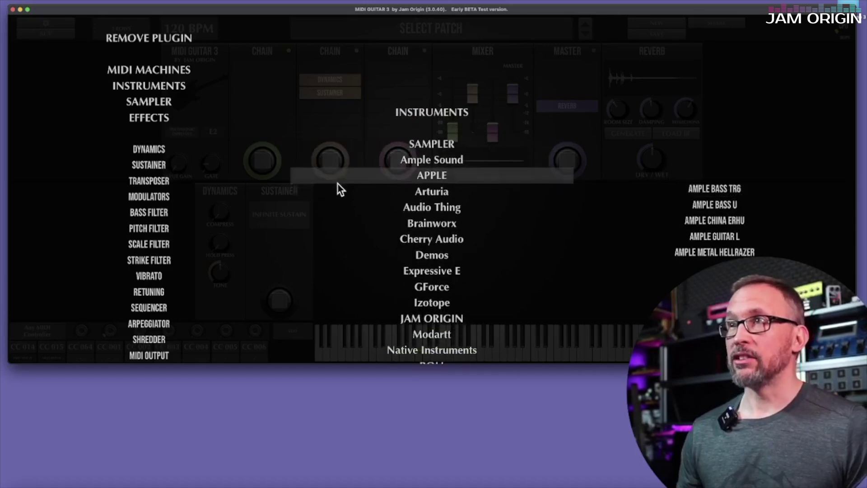
left_click(450, 236)
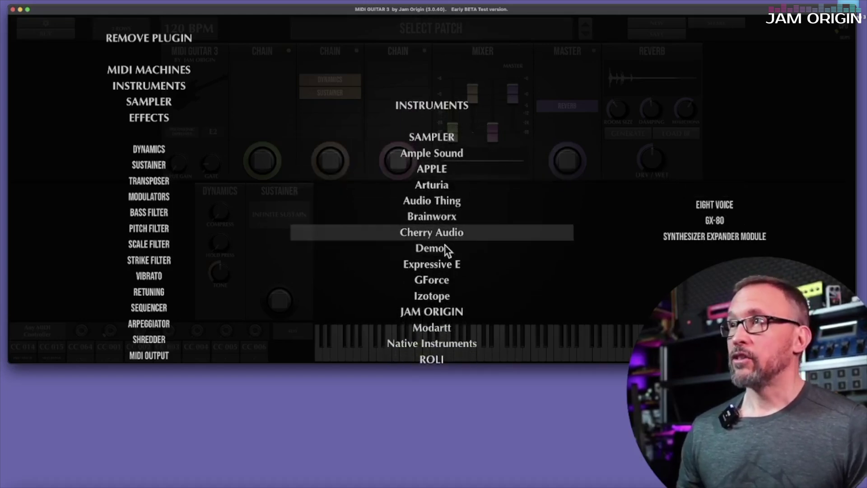
left_click(451, 264)
scroll(450, 264, "down", 12)
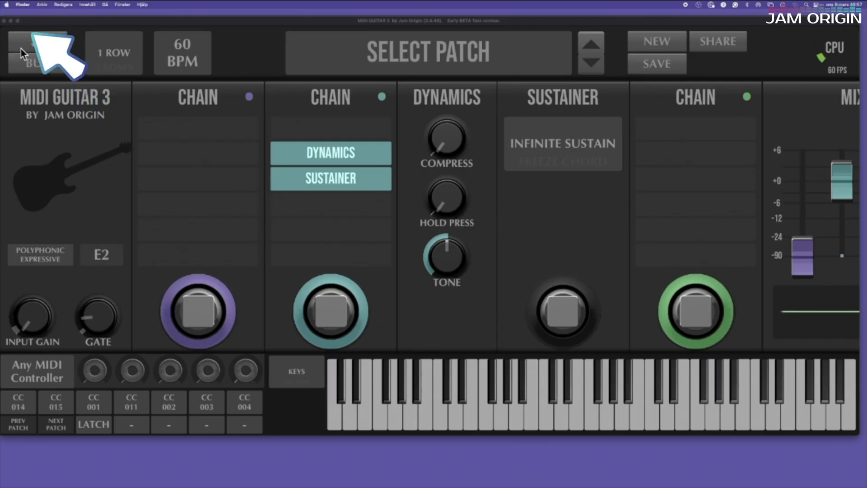
Open the MIDI Guitar data folder in Finder, collapse Patches and expand Plugins to view its AudioUnit files
left_click(20, 48)
left_click(424, 245)
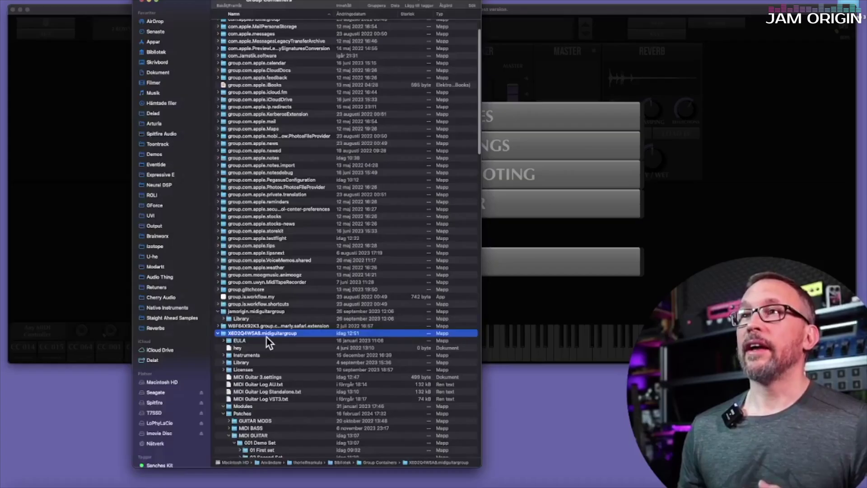
scroll(257, 384, "down", 5)
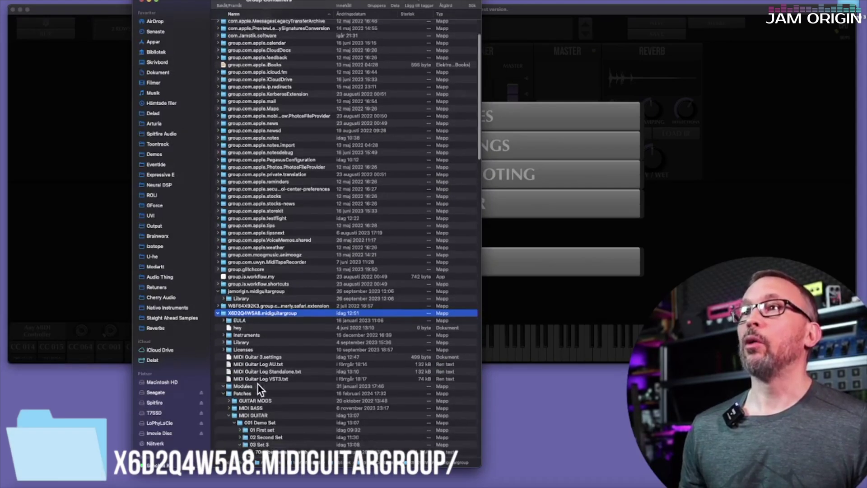
left_click(223, 331)
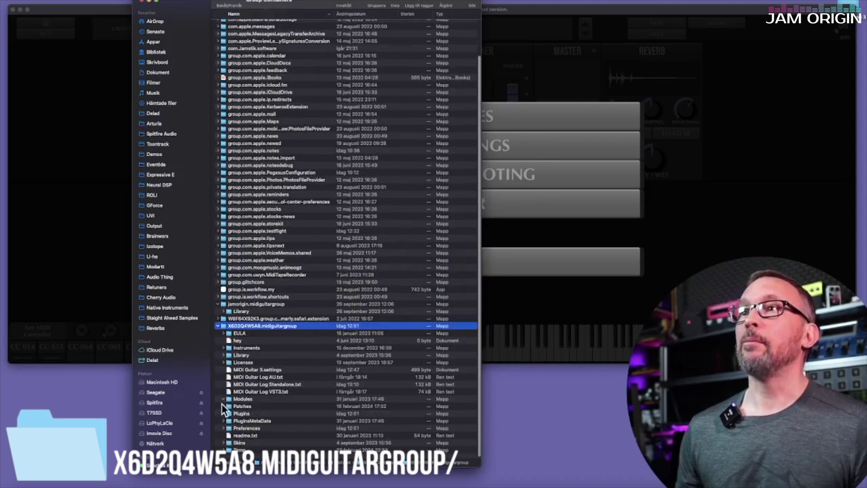
left_click(229, 414)
scroll(230, 414, "down", 15)
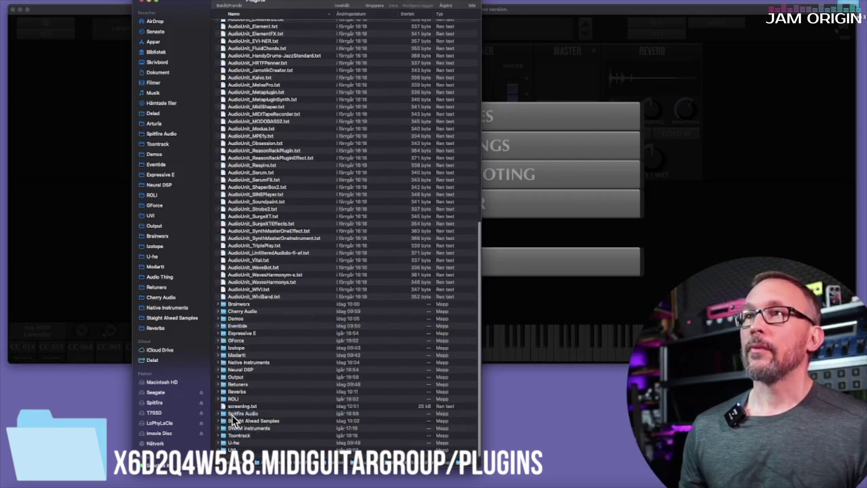
scroll(293, 303, "up", 10)
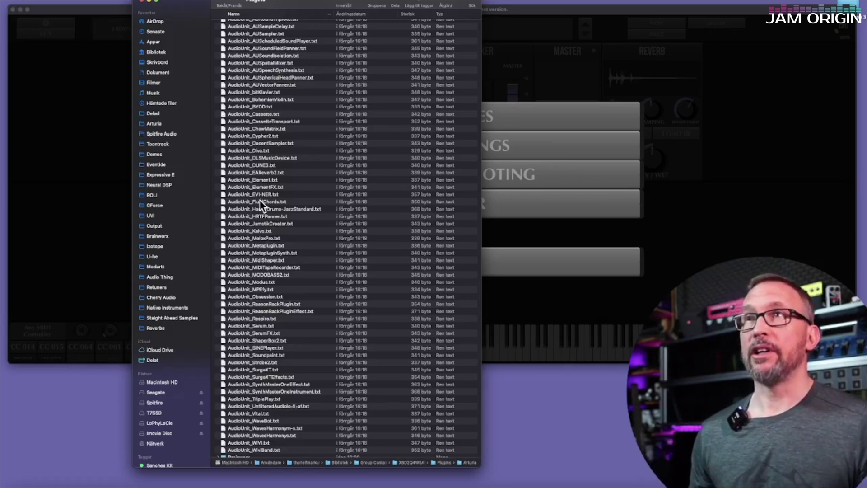
left_click(142, 2)
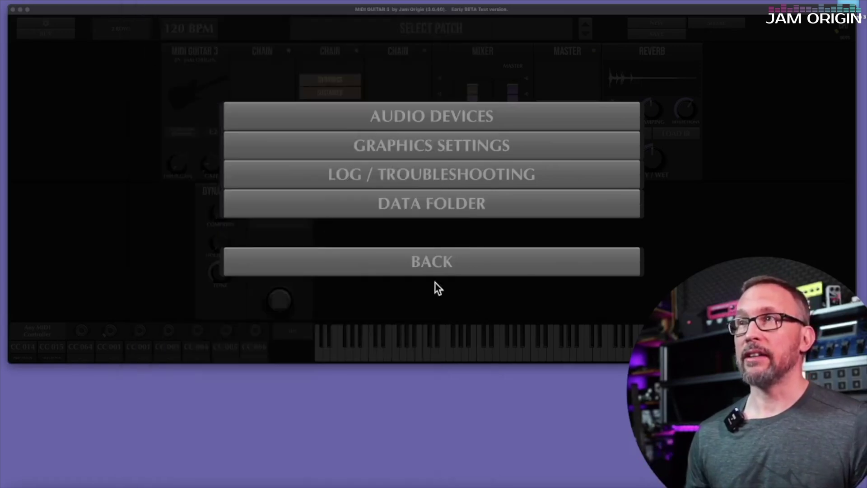
left_click(451, 267)
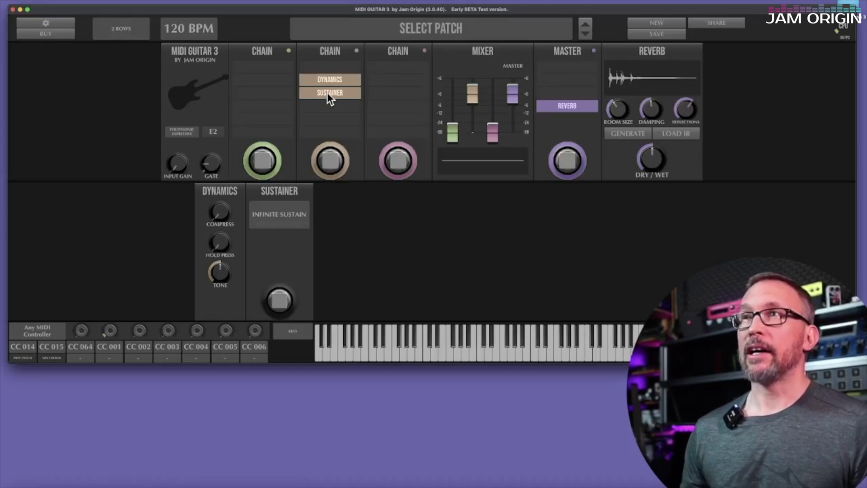
left_click(354, 101)
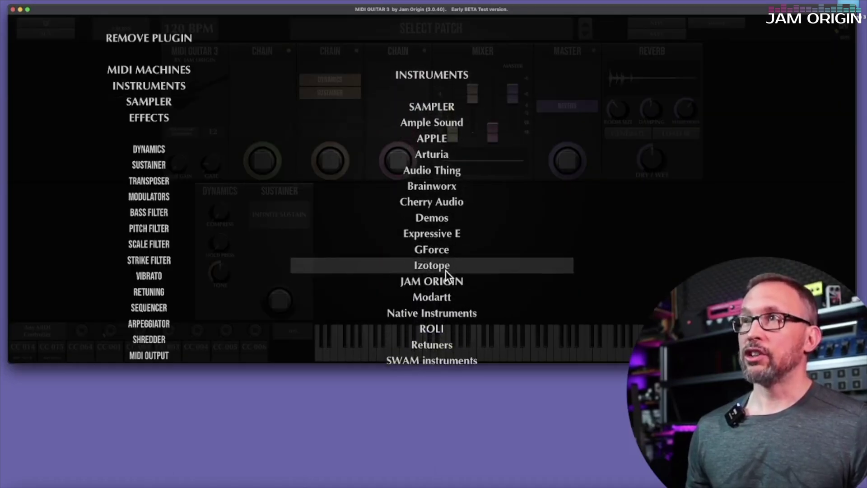
scroll(446, 270, "down", 10)
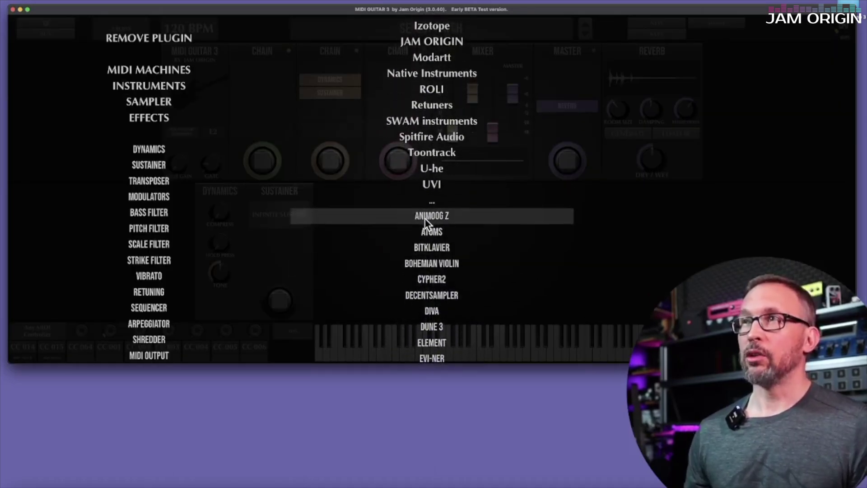
scroll(425, 218, "down", 10)
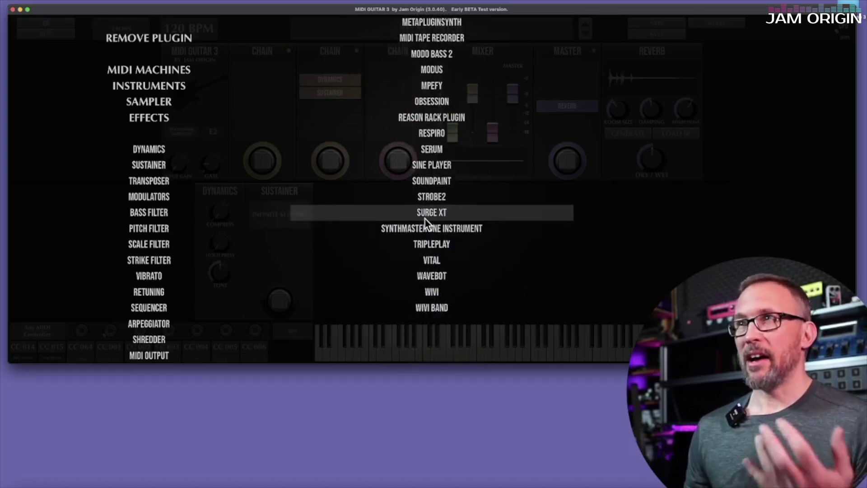
scroll(424, 219, "up", 8)
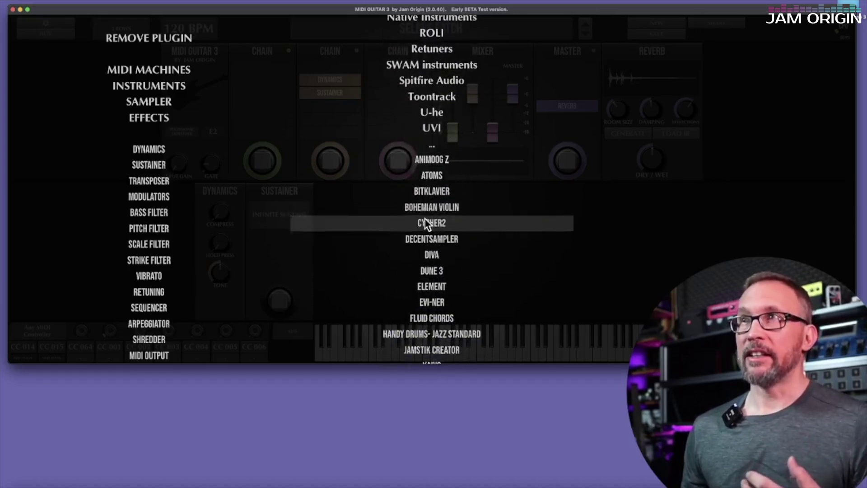
scroll(424, 218, "up", 9)
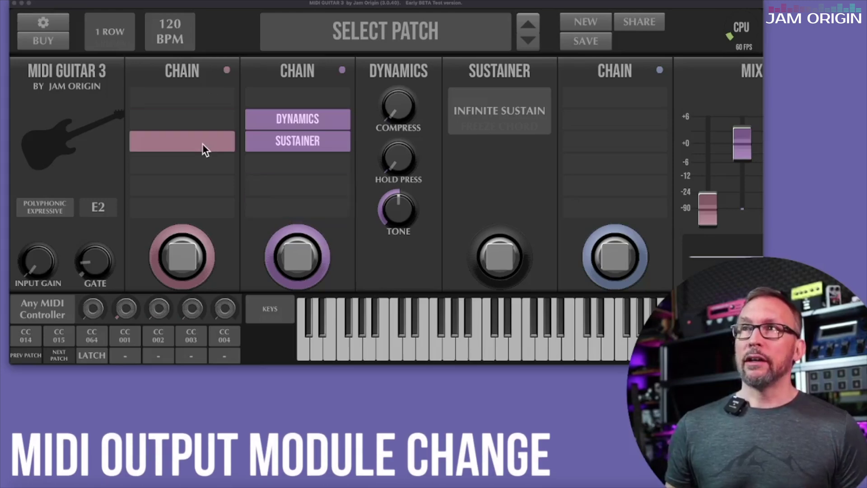
Add a MIDI Output module to the empty first chain and assign CC 2 to an empty pad
left_click(202, 143)
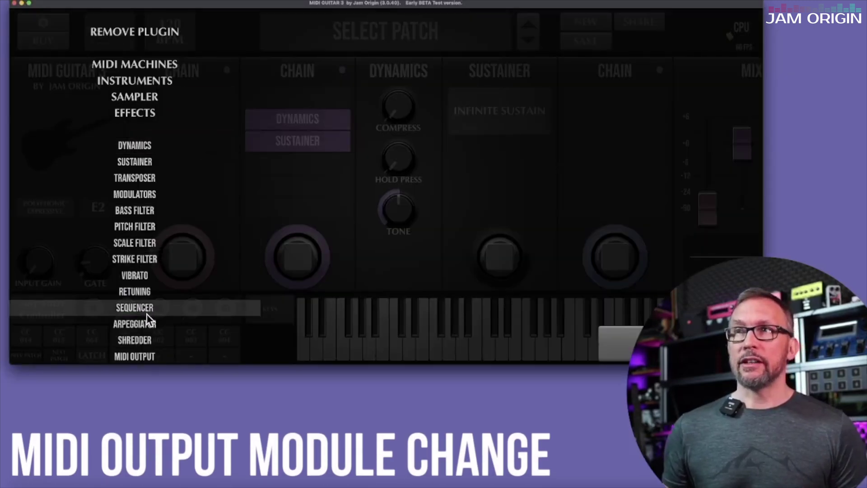
scroll(147, 321, "down", 1)
left_click(148, 326)
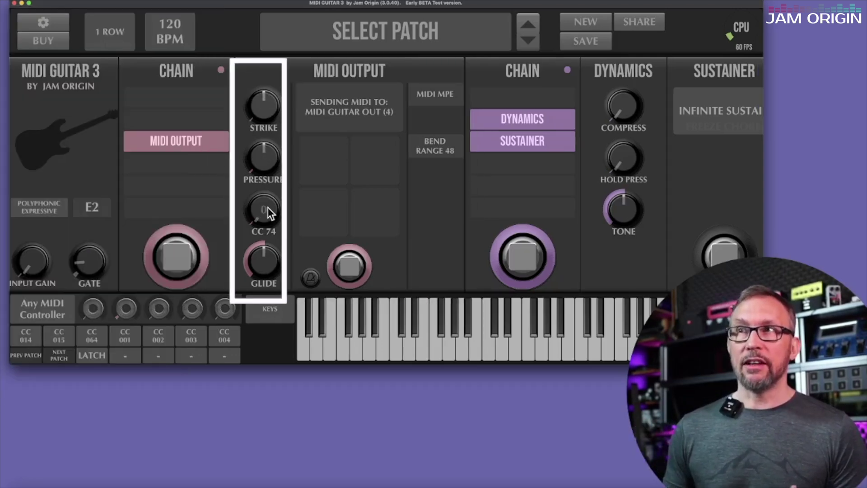
scroll(267, 207, "up", 5)
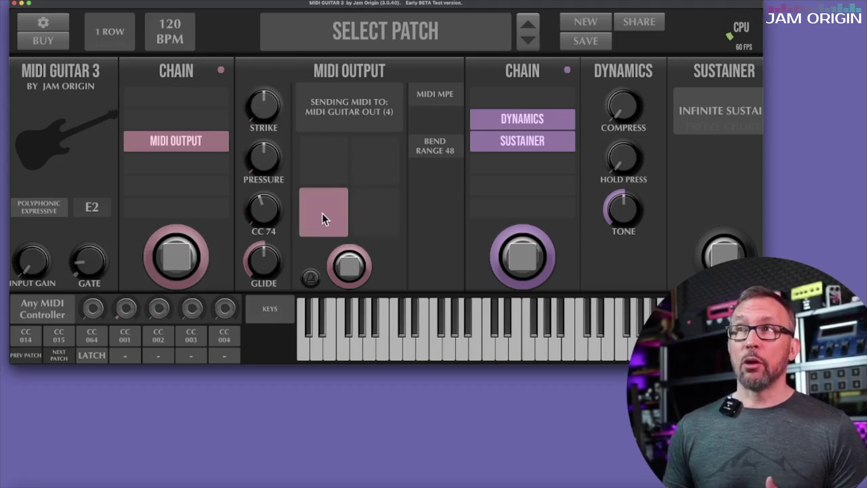
left_click(375, 164)
left_click(626, 65)
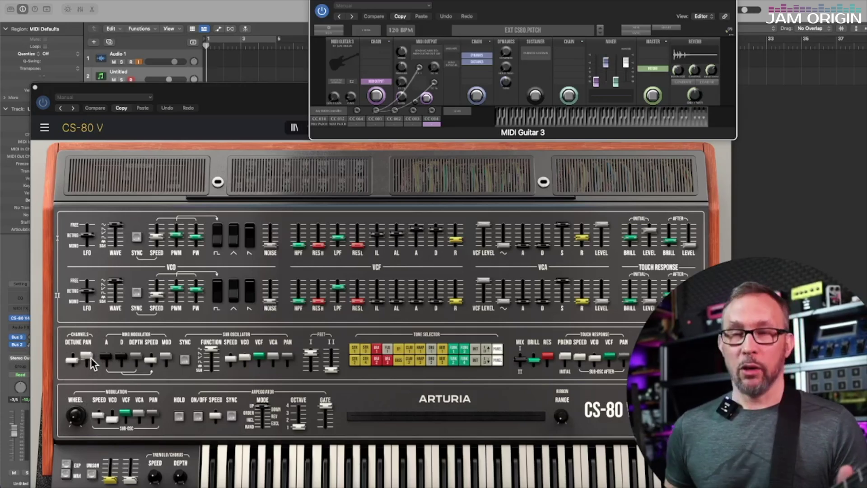
Move MIDI Guitar's MIDI output cable to the lower-right jack and close the CS-80 V window
mouse_move(92, 364)
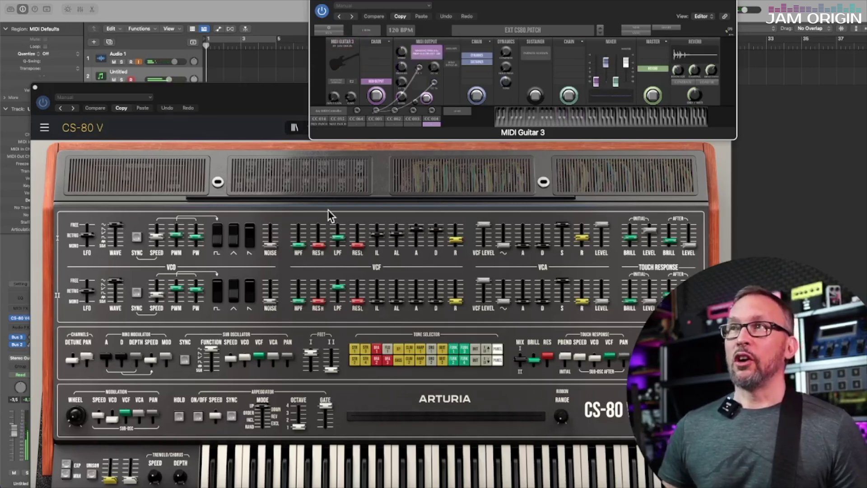
left_click_drag(420, 68, 434, 82)
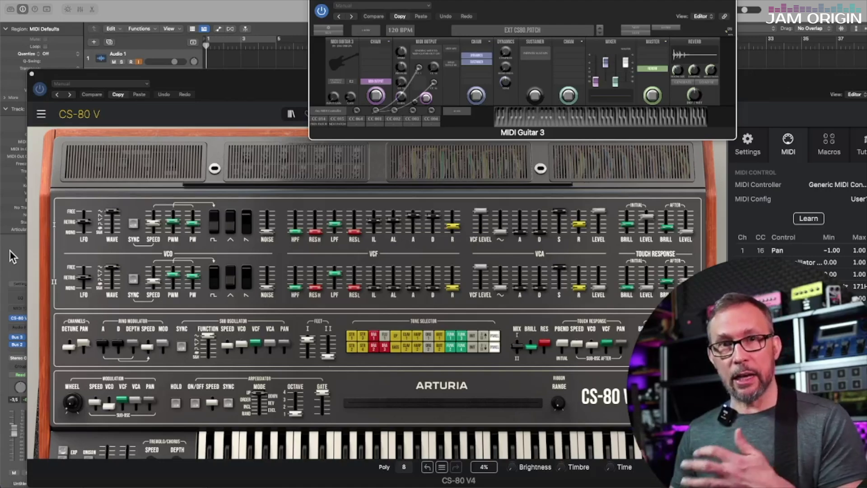
left_click(31, 75)
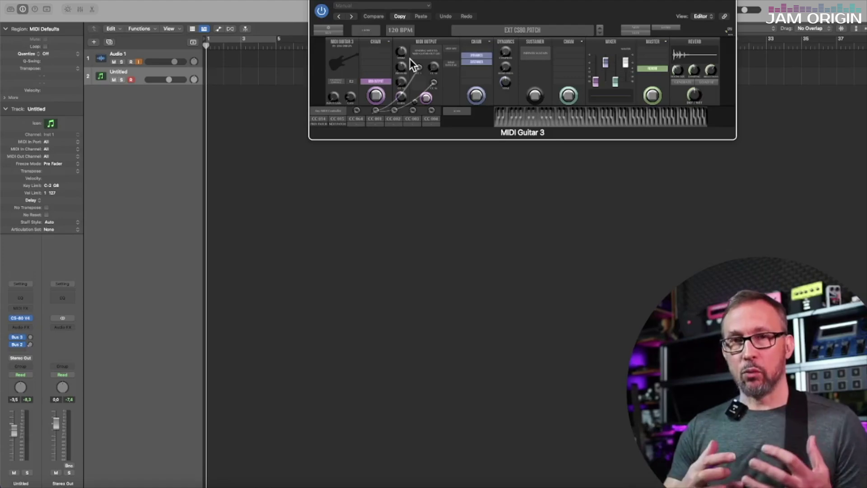
Create a new audio track, Audio 1, and insert MIDI Guitar 3 (Mono->Stereo) in its Audio FX slot
key("super+w")
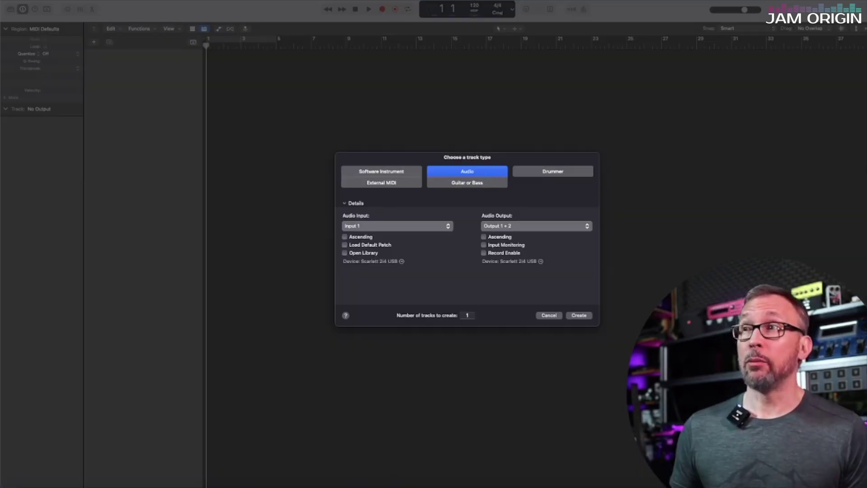
left_click(579, 315)
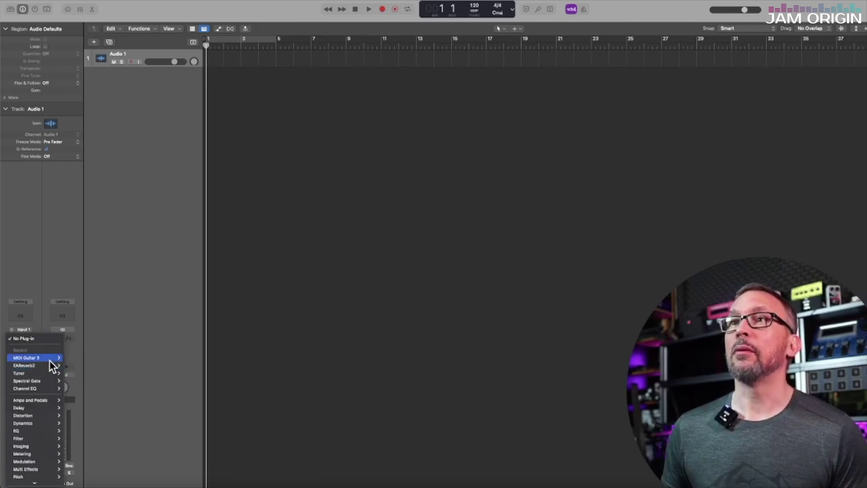
left_click(88, 364)
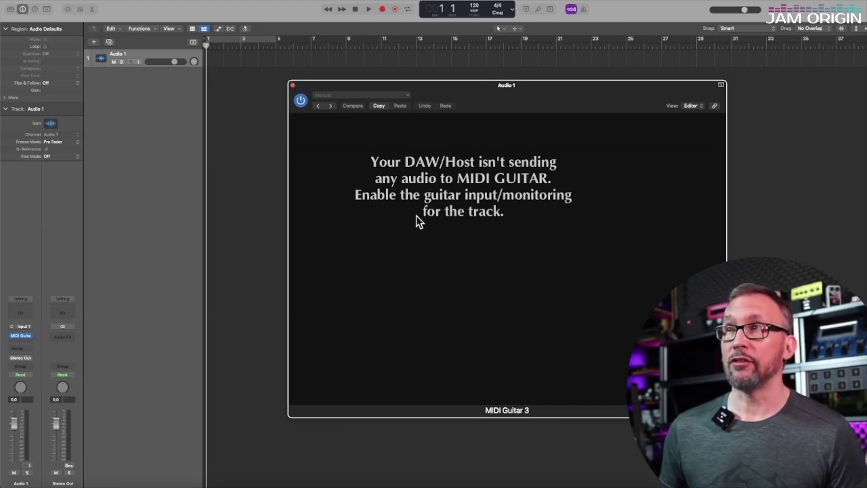
Turn on input monitoring for the Audio 1 track
left_click(139, 61)
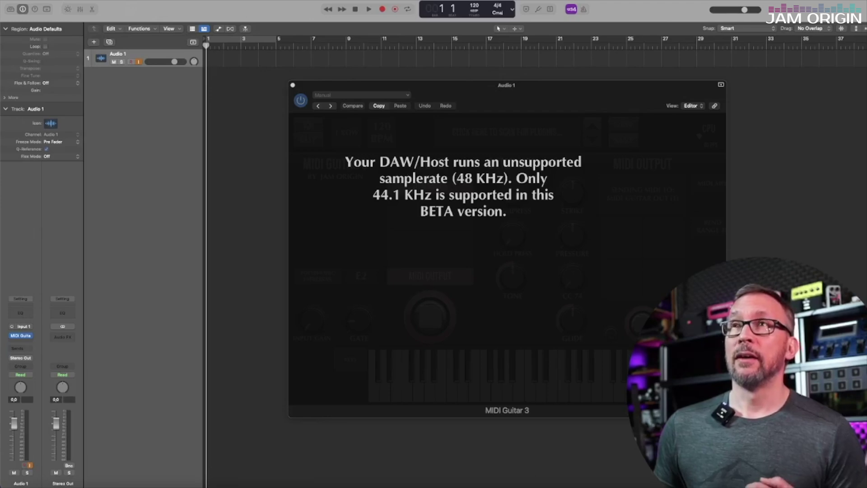
left_click(52, 1)
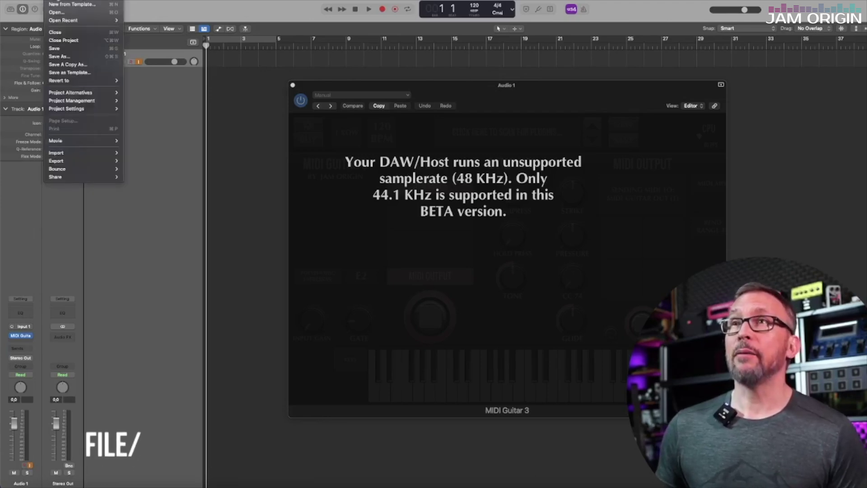
Change the project sample rate from 48 kHz to 44.1 kHz in Project Settings > Audio
mouse_move(96, 110)
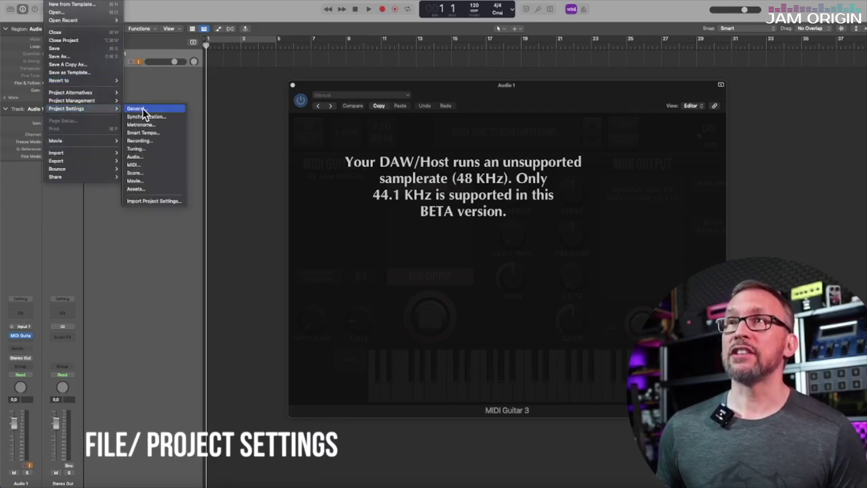
left_click(145, 156)
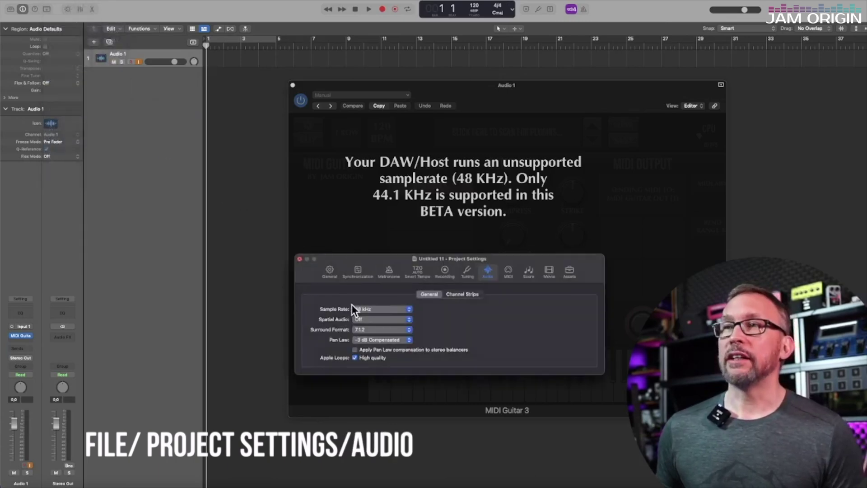
left_click(380, 309)
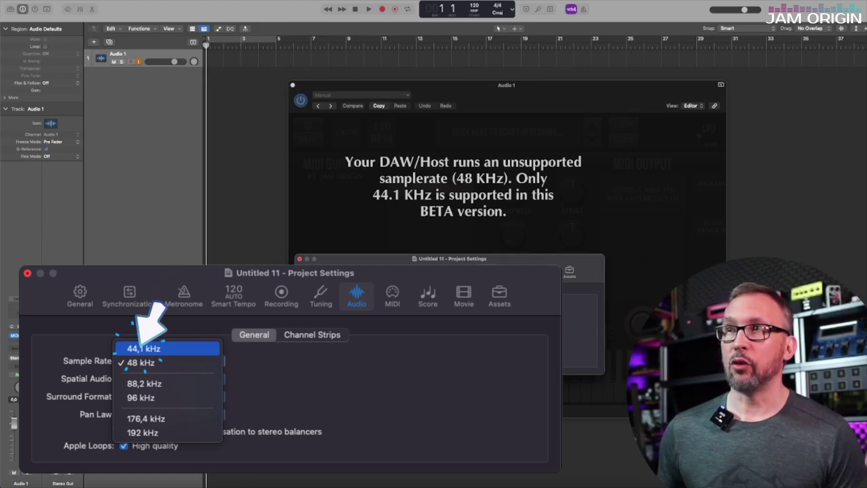
left_click(366, 301)
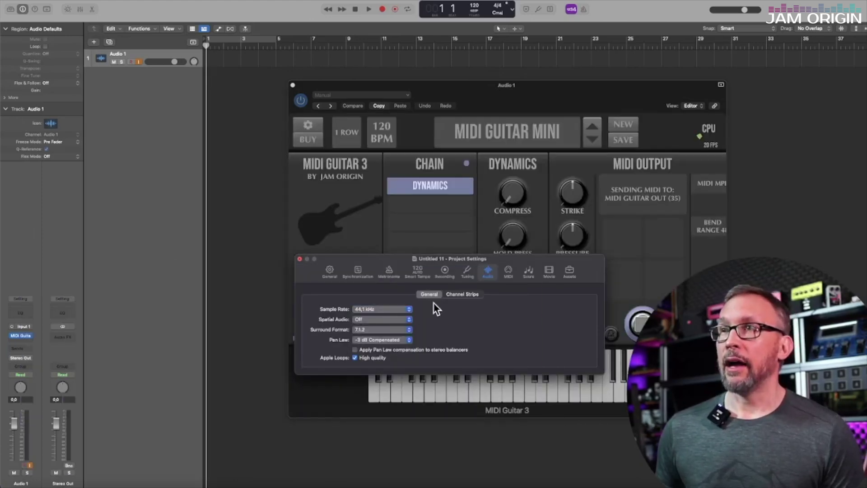
left_click(300, 258)
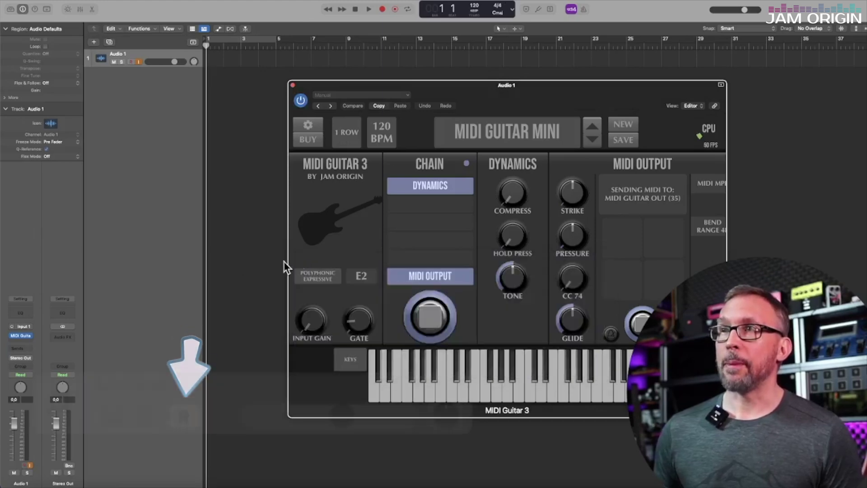